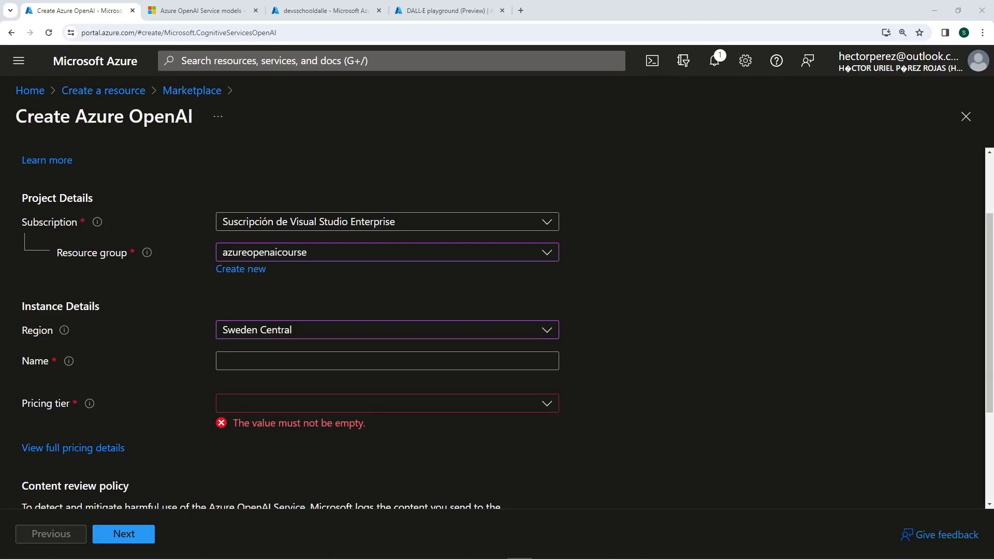
- Look up the region availability of the dall-e-3 model in the Azure OpenAI Service models documentation
{"action": "left_click", "coordinate": [228, 10]}
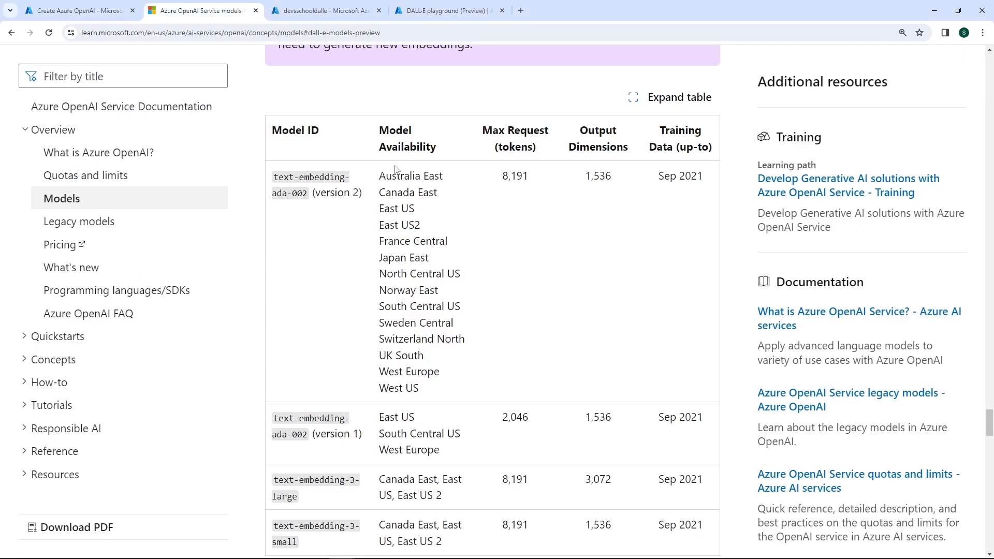
{"action": "scroll", "coordinate": [542, 302], "scroll_direction": "down", "scroll_amount": 9}
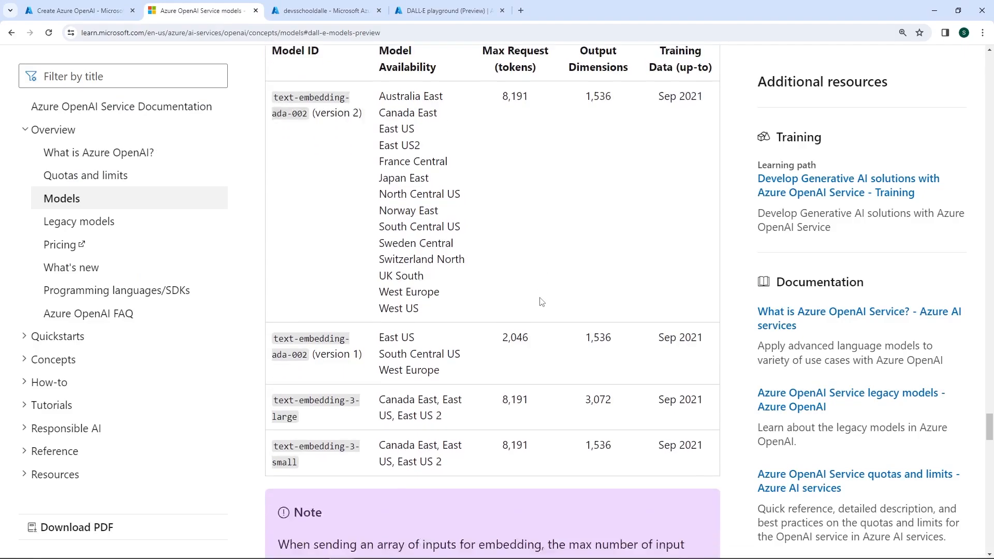
{"action": "scroll", "coordinate": [542, 302], "scroll_direction": "down", "scroll_amount": 5}
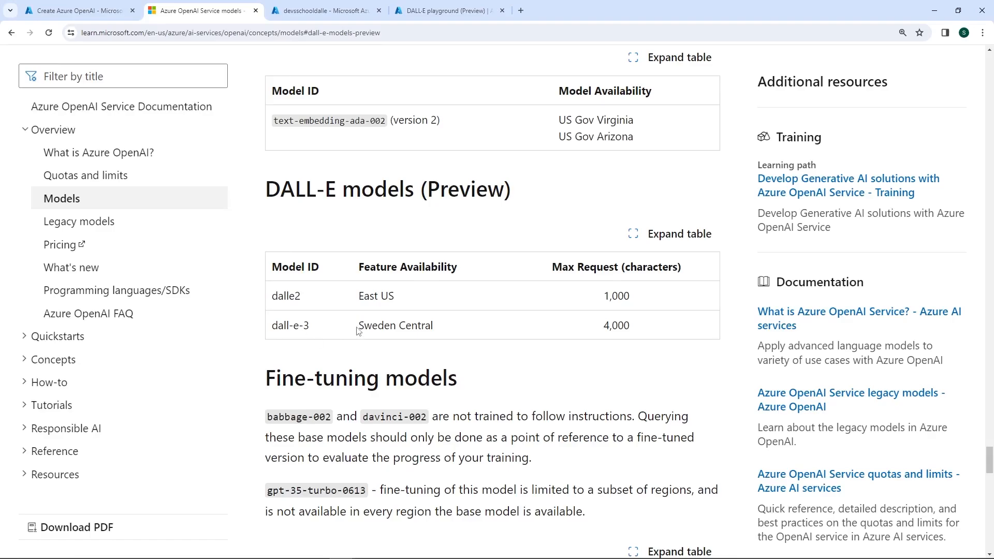
{"action": "left_click_drag", "start_coordinate": [357, 330], "coordinate": [459, 325]}
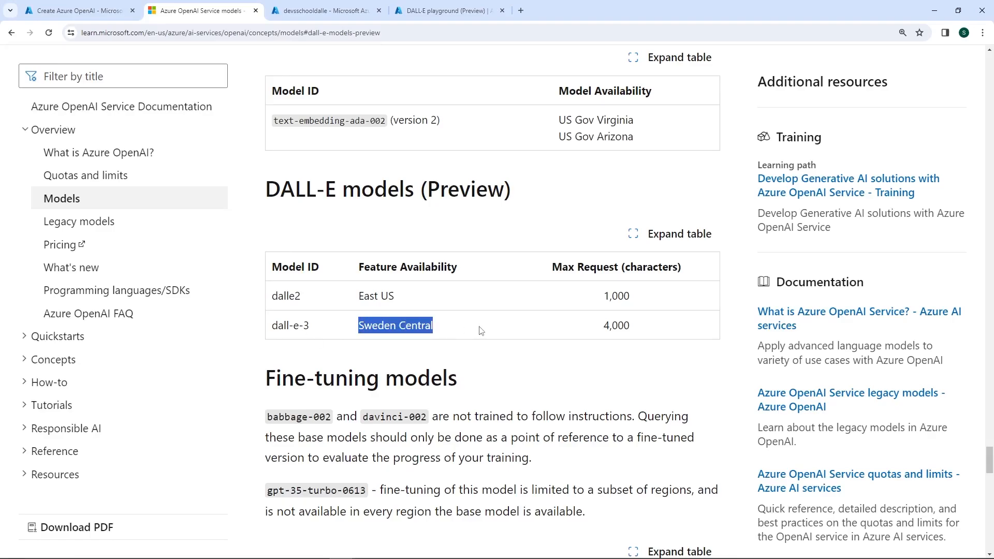
{"action": "left_click", "coordinate": [480, 328]}
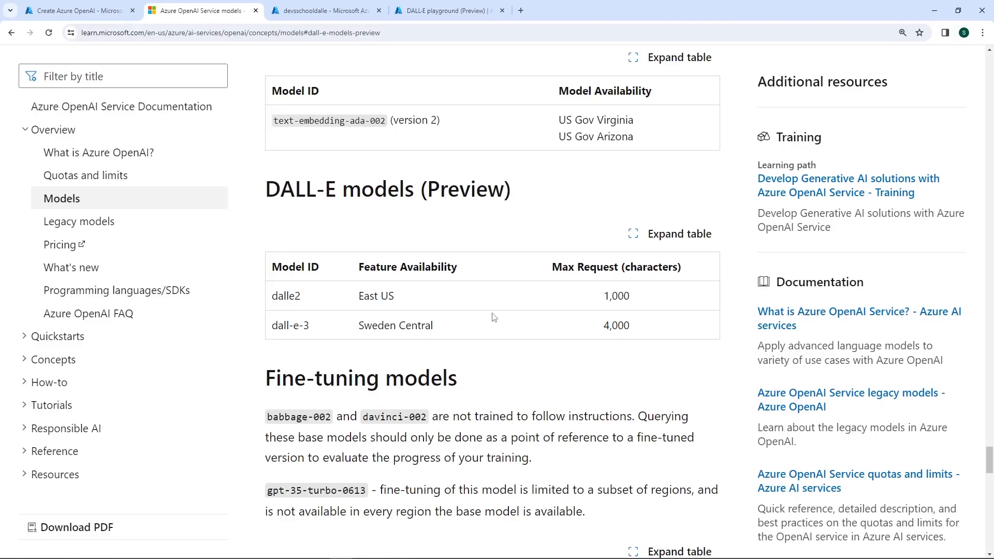
- Check the pricing tier field in the Create Azure OpenAI form and review the overview of the devsschooldalle resource
{"action": "left_click", "coordinate": [96, 11]}
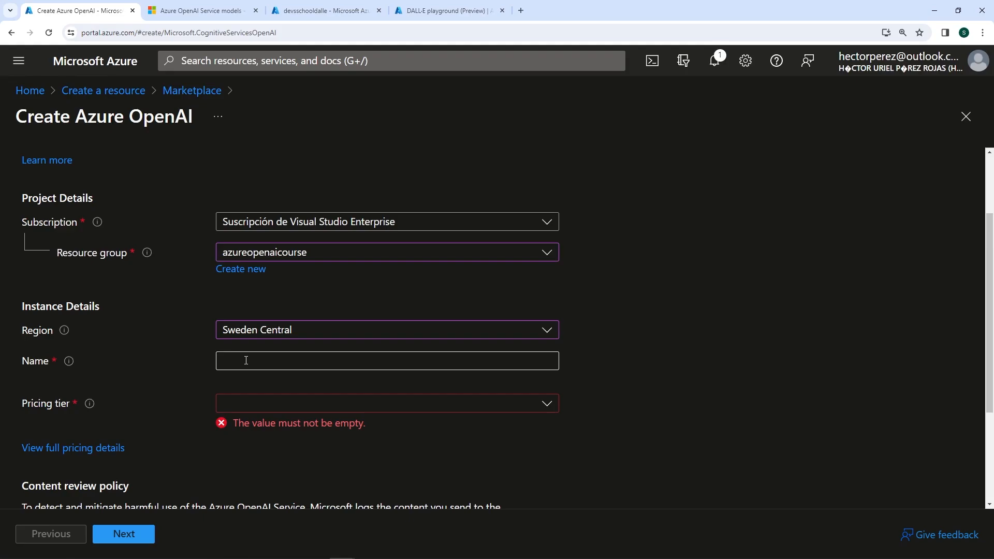
{"action": "left_click", "coordinate": [280, 405]}
{"action": "left_click", "coordinate": [281, 405]}
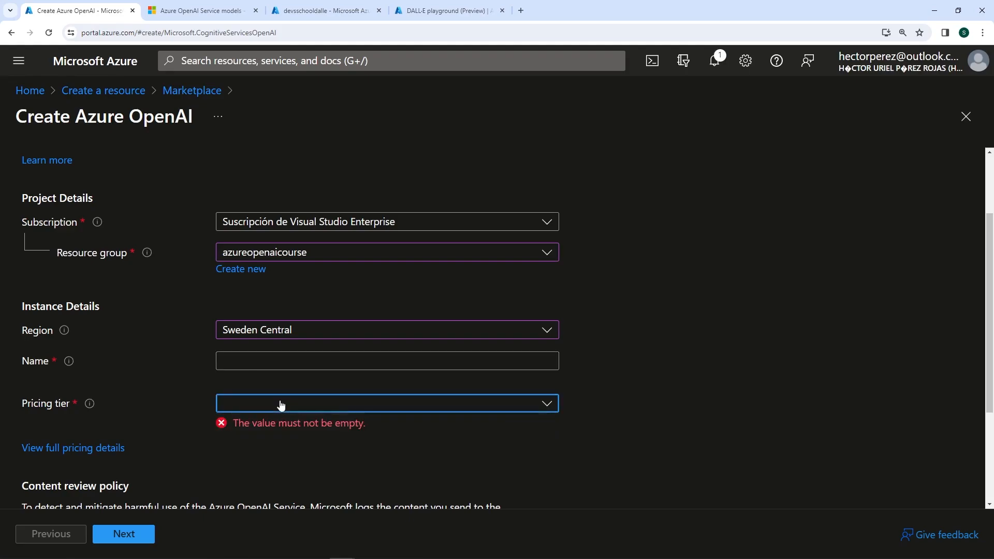
{"action": "left_click", "coordinate": [321, 16]}
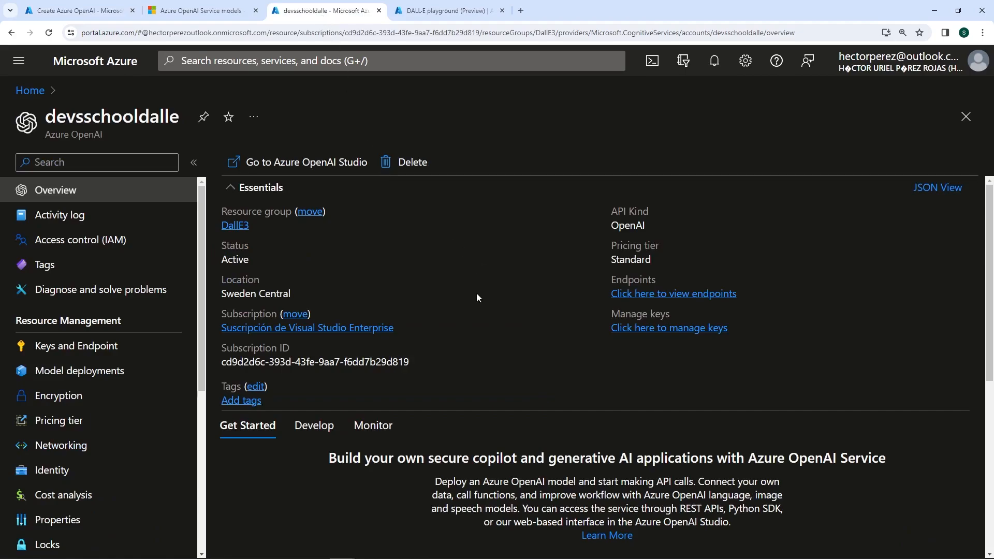
{"action": "scroll", "coordinate": [477, 288], "scroll_direction": "down", "scroll_amount": 6}
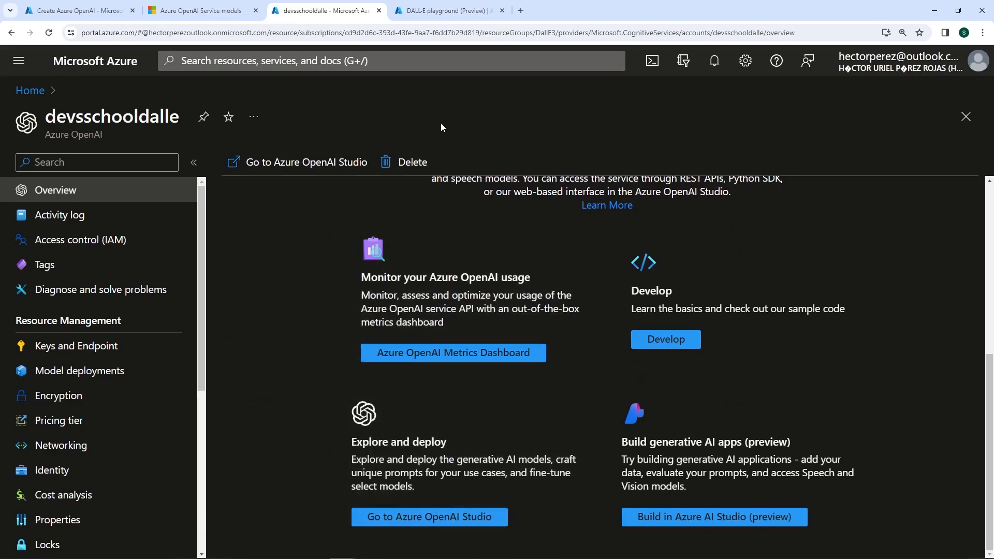
- Switch to the DALL·E playground in Azure OpenAI Studio and check the available deployments, keeping dalle3
{"action": "left_click", "coordinate": [440, 15]}
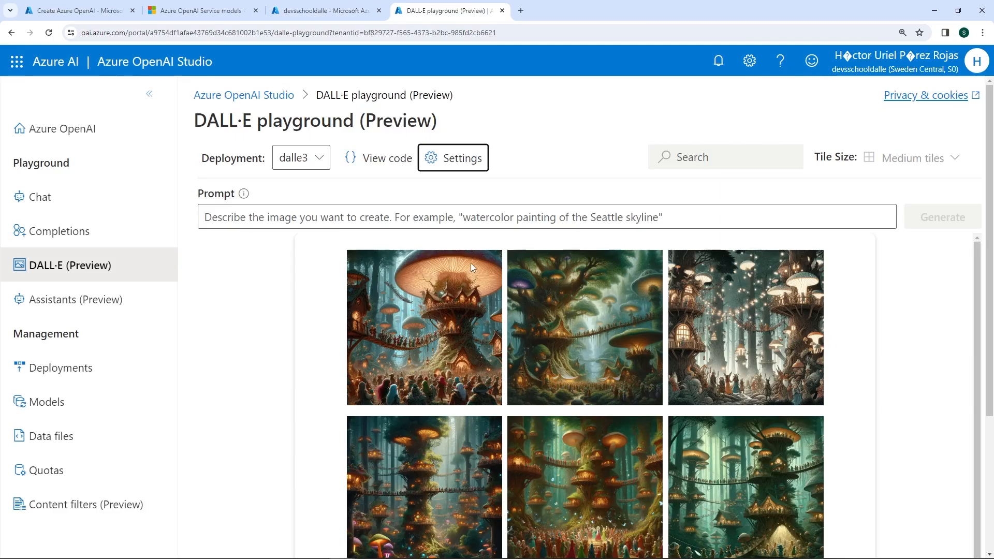
{"action": "left_click", "coordinate": [68, 271]}
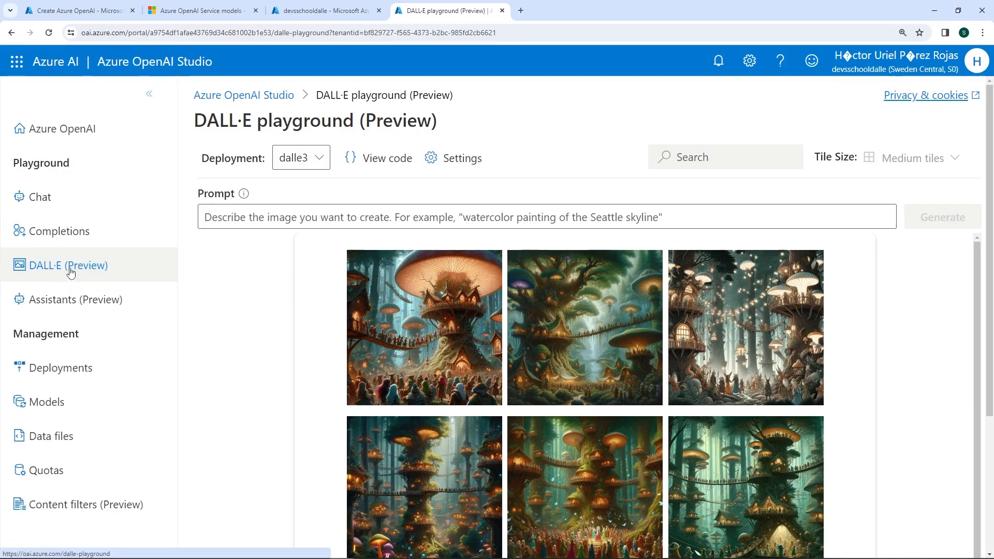
{"action": "left_click", "coordinate": [307, 158]}
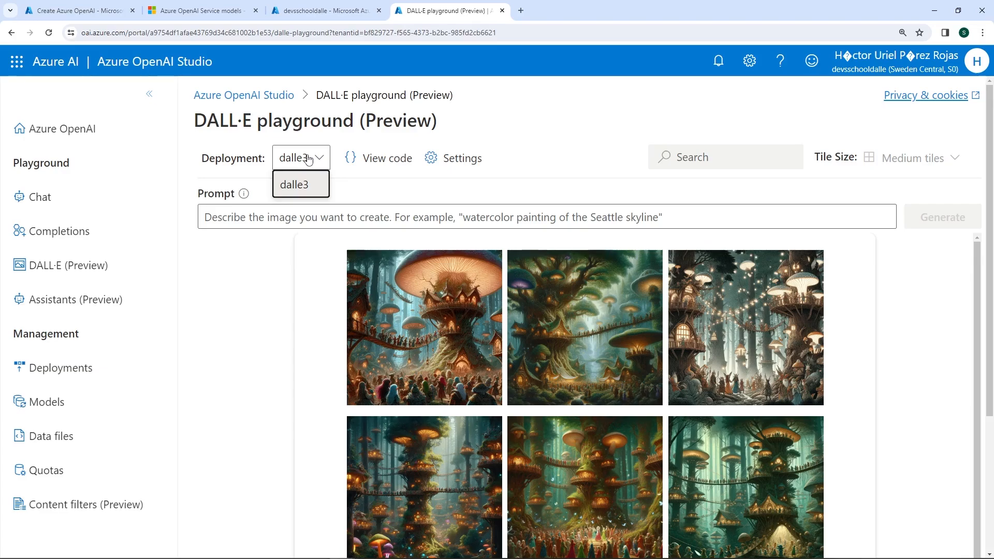
- Generate an image from the prompt "An elephant walking in the middle of the desert"
{"action": "left_click", "coordinate": [450, 218]}
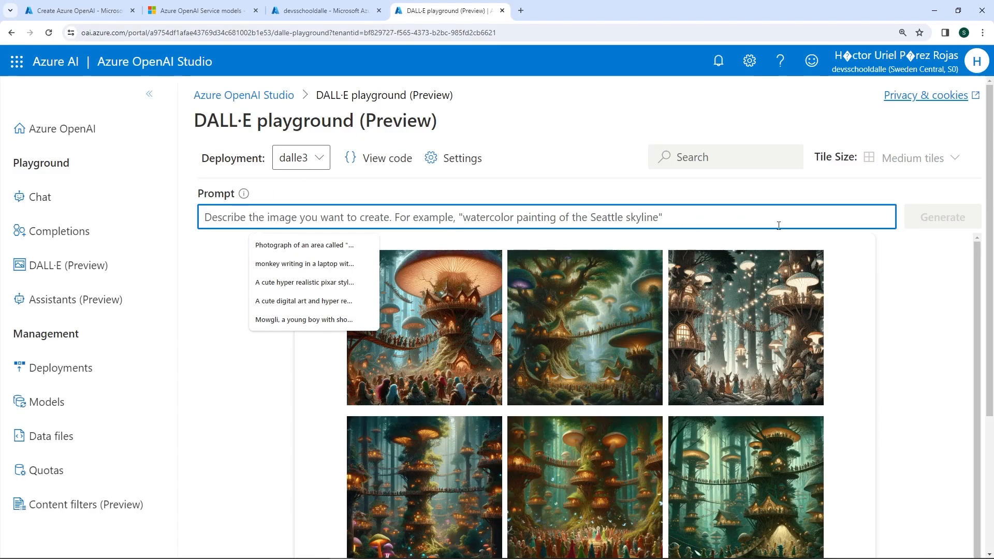
{"action": "left_click", "coordinate": [604, 226]}
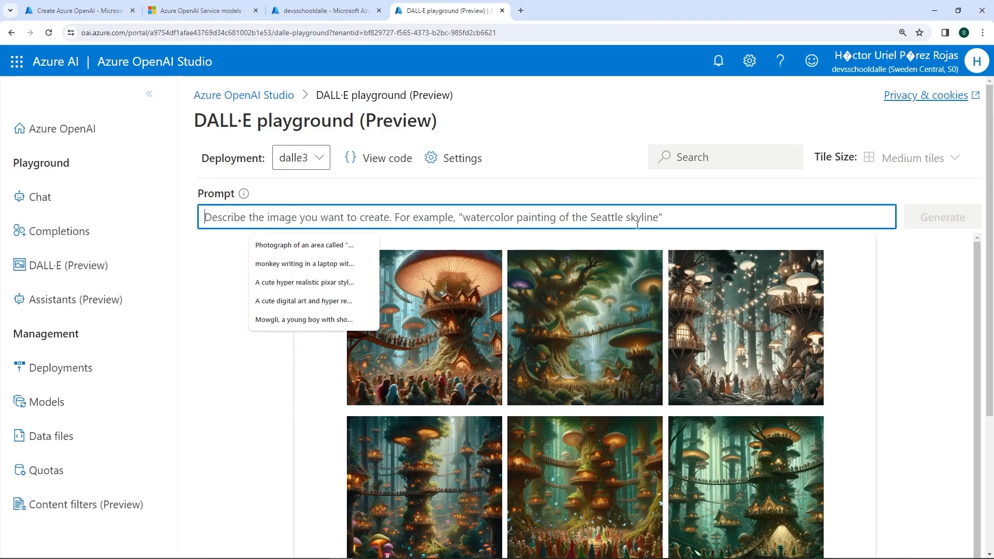
{"action": "type", "text": "An elephant walking in the middle of the desert"}
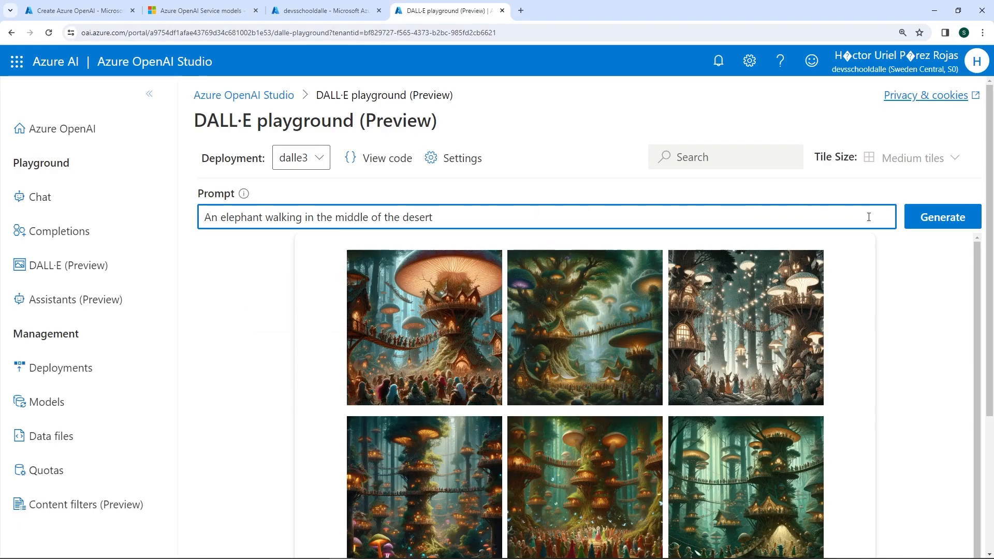
{"action": "left_click", "coordinate": [936, 224]}
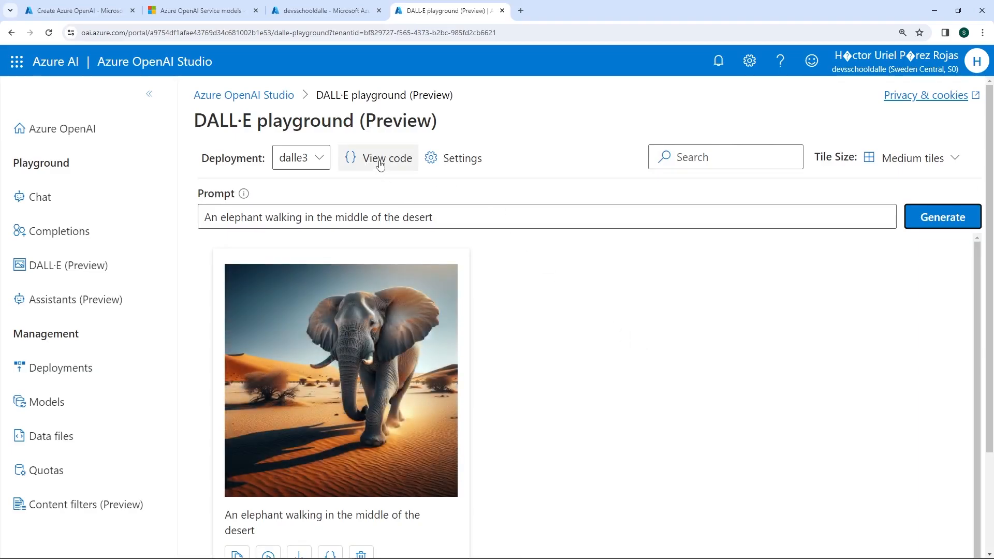
- View the sample code for the elephant image request and the DALL·E settings, including the image size options, without changing anything
{"action": "left_click", "coordinate": [380, 160]}
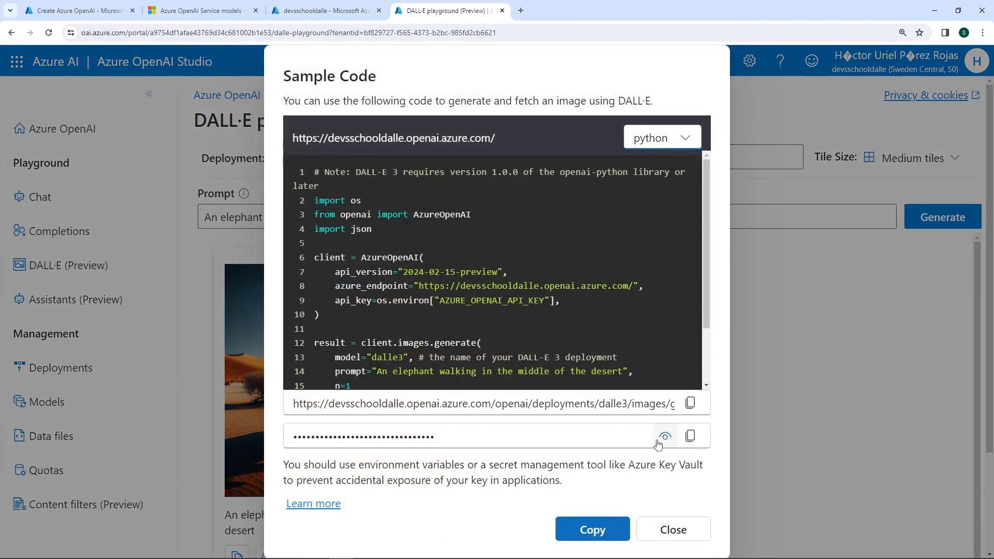
{"action": "left_click", "coordinate": [673, 529]}
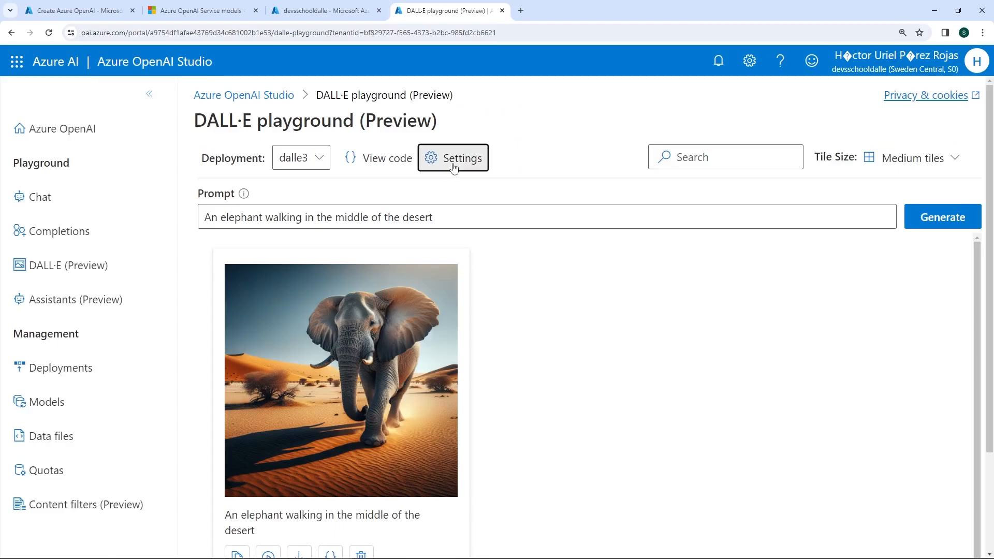
{"action": "left_click", "coordinate": [453, 166]}
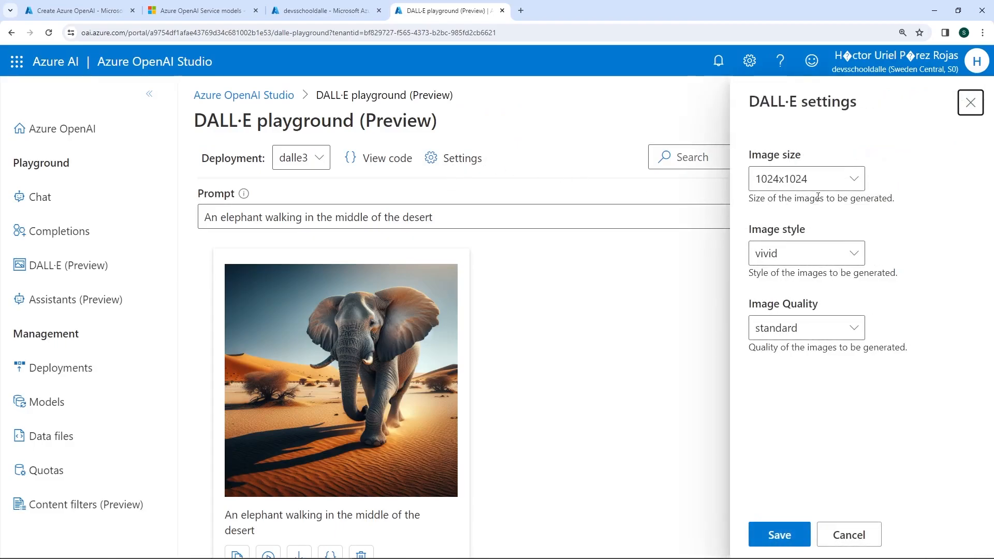
{"action": "left_click", "coordinate": [843, 186]}
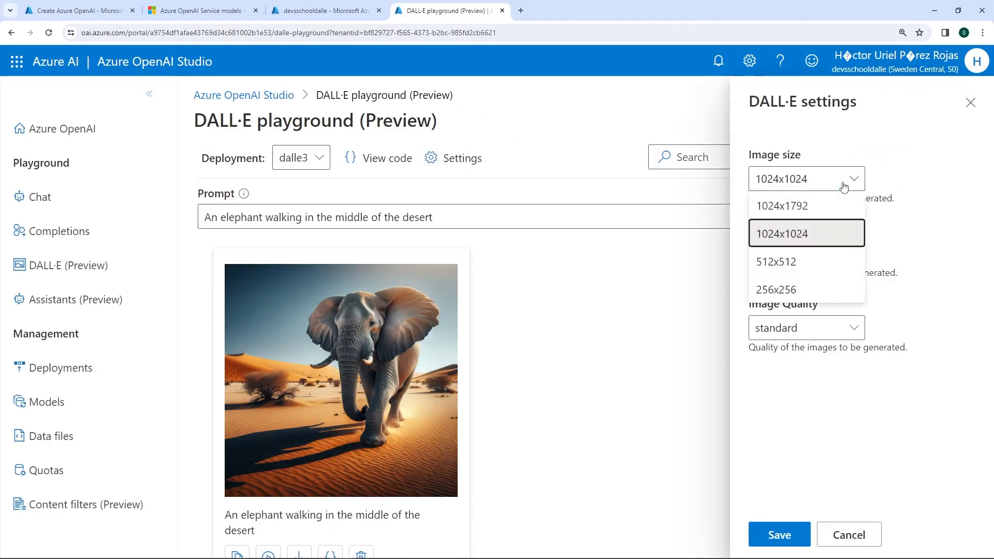
{"action": "left_click", "coordinate": [844, 187]}
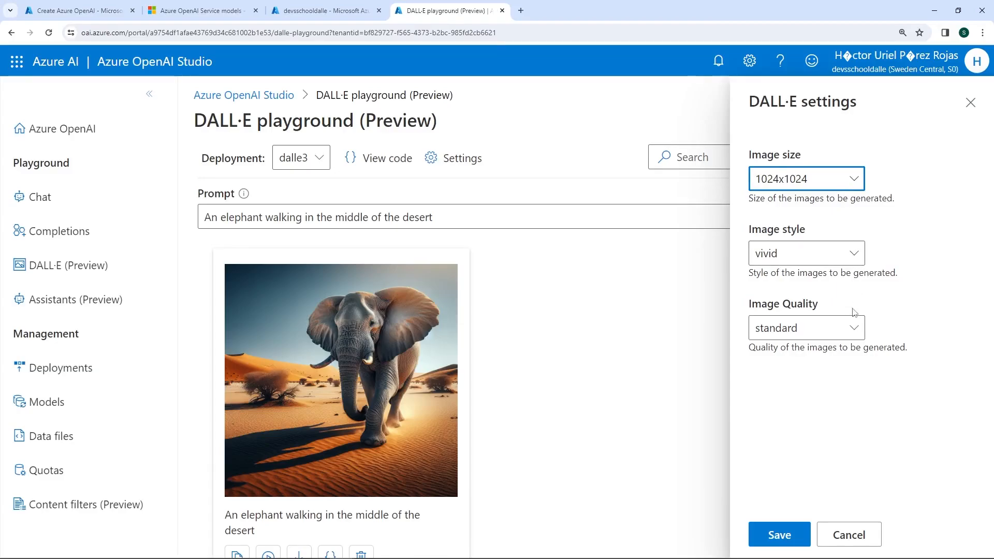
{"action": "left_click", "coordinate": [968, 109]}
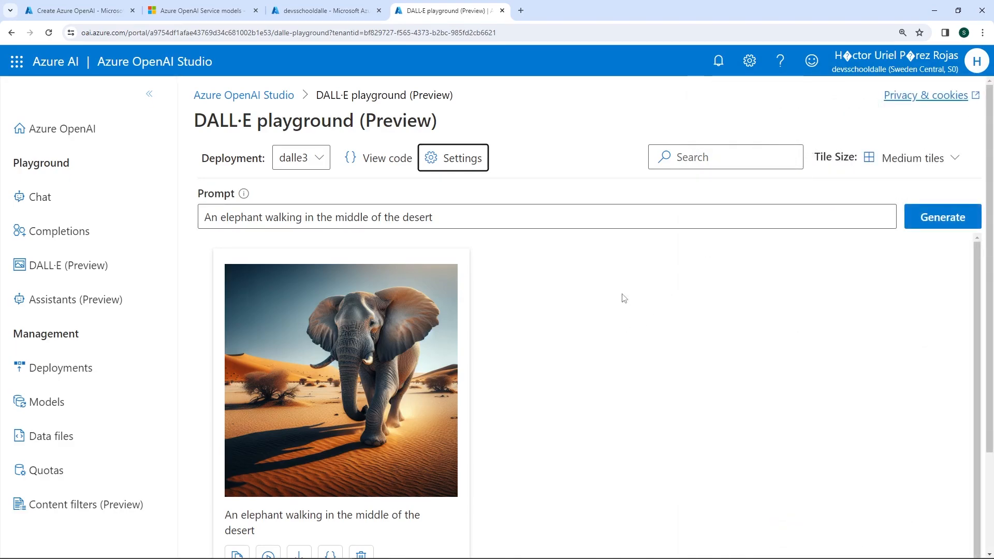
- View the generated elephant image enlarged with its available actions, and return to the gallery
{"action": "left_click", "coordinate": [350, 334]}
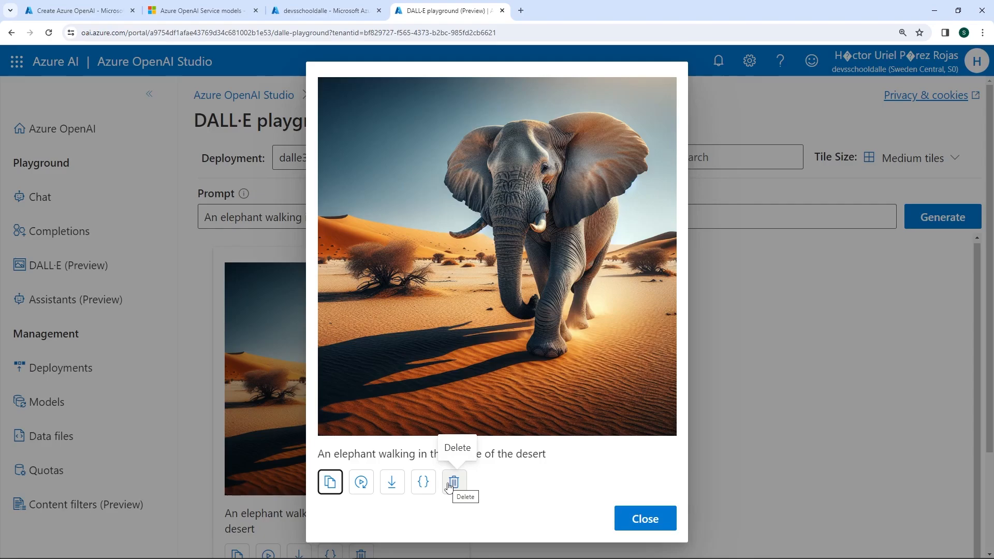
{"action": "left_click", "coordinate": [643, 518]}
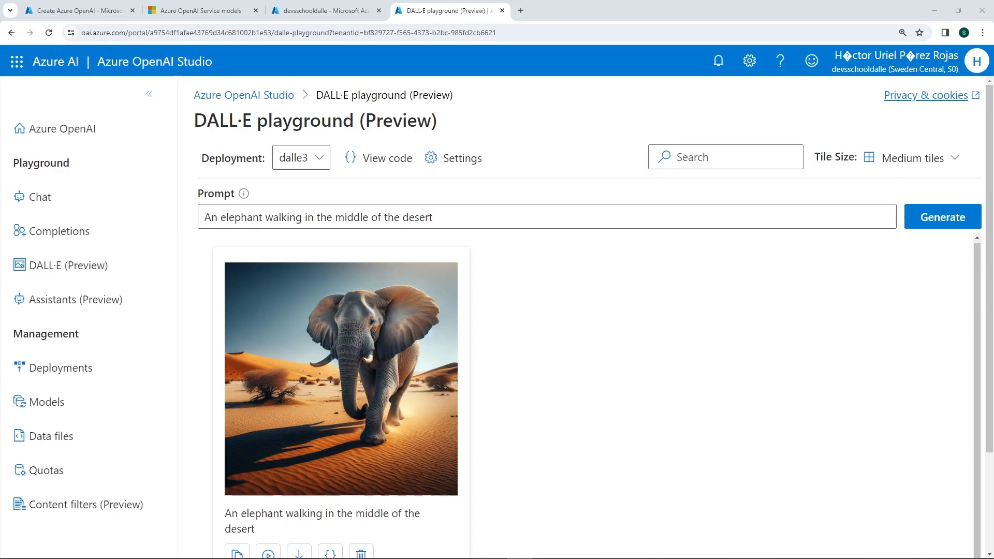
- Generate an image from the prompt 'A candy store with a "grand opening" sign.' and view it enlarged
{"action": "left_click", "coordinate": [526, 220]}
{"action": "key", "text": "ctrl+a"}
{"action": "key", "text": "ctrl+v"}
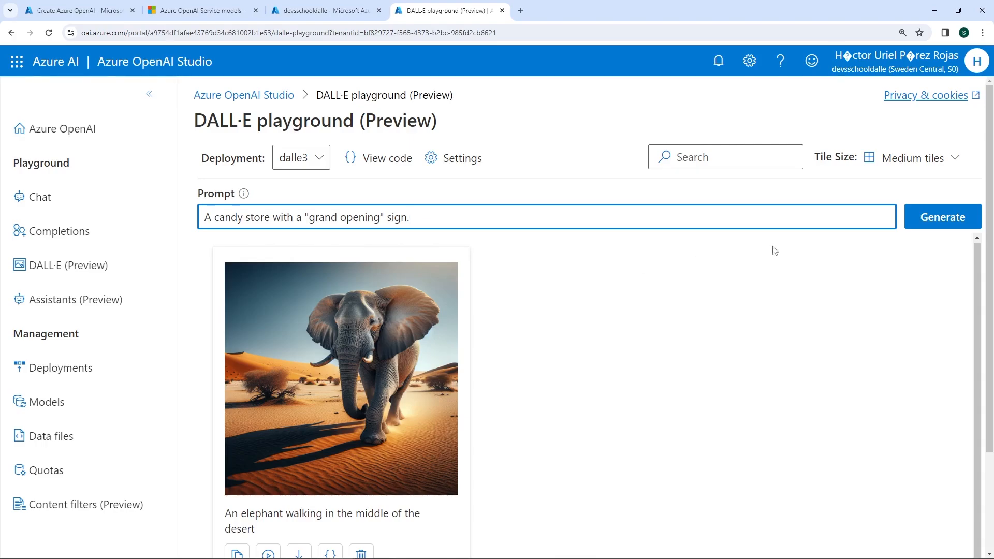
{"action": "left_click", "coordinate": [940, 215]}
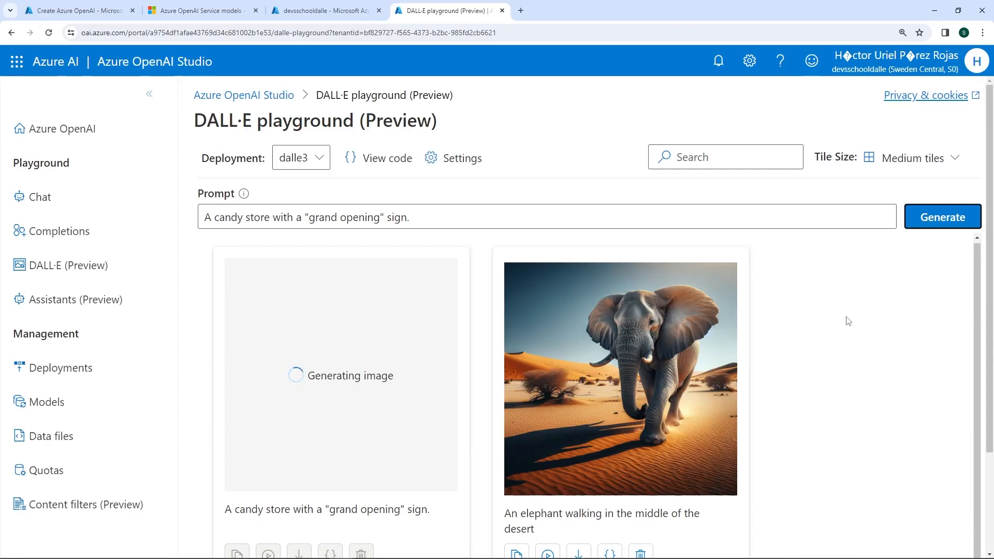
{"action": "left_click", "coordinate": [445, 336]}
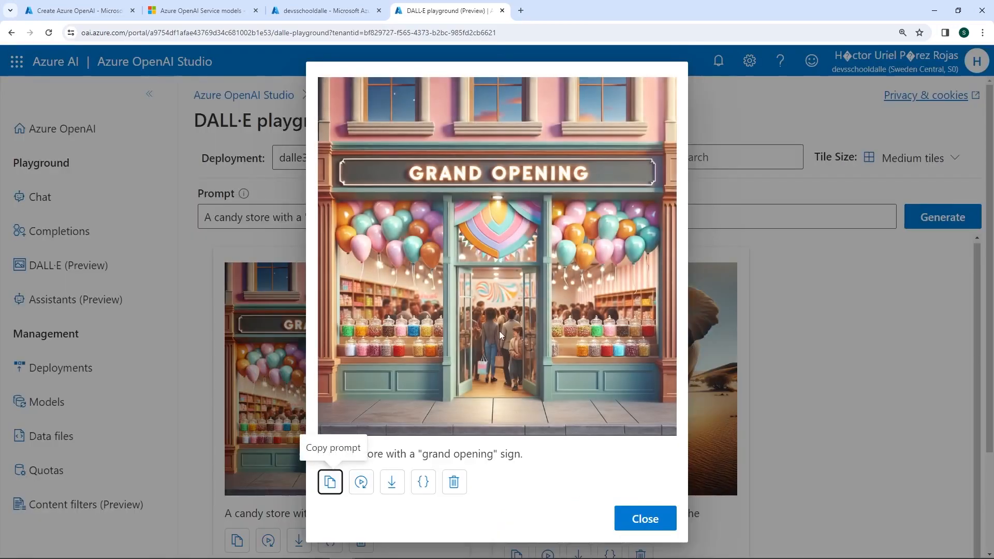